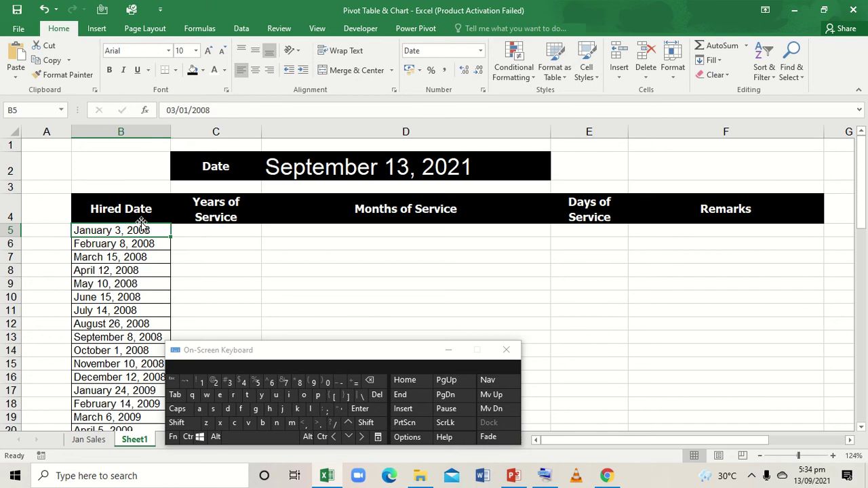
- Enter the formula =DATEDIF(B5,D2,"Y") in cell C5 to calculate the first employee's years of service
{"action": "left_click", "coordinate": [220, 230]}
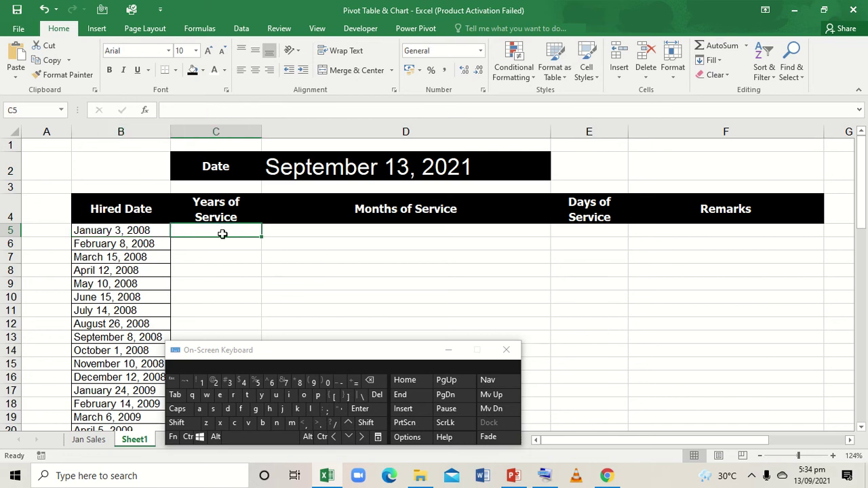
{"action": "left_click", "coordinate": [356, 383]}
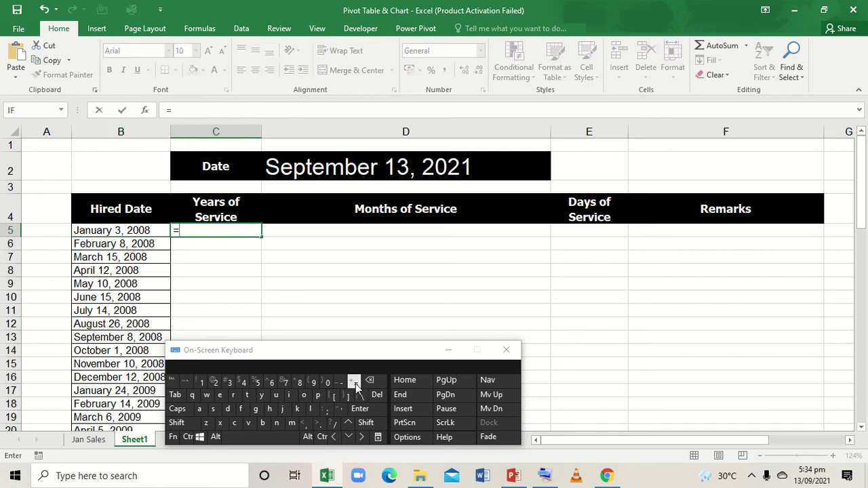
{"action": "type", "text": "da"}
{"action": "left_click", "coordinate": [250, 395]}
{"action": "type", "text": "edif"}
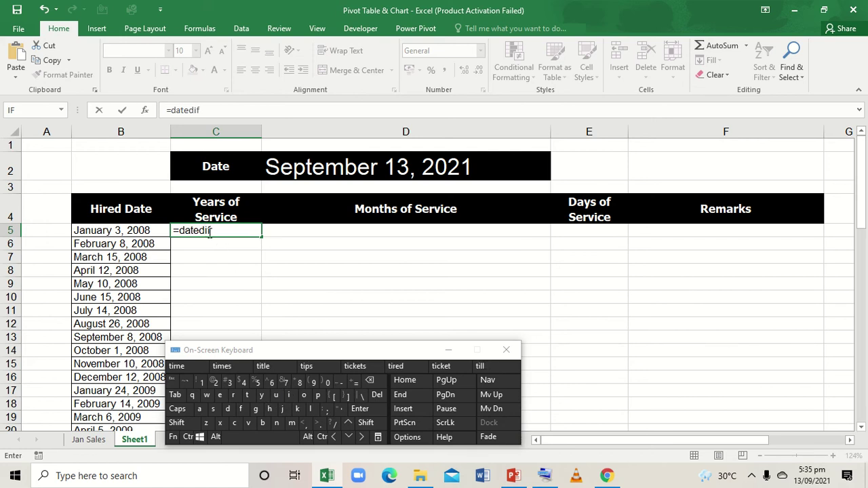
{"action": "left_click", "coordinate": [177, 422]}
{"action": "left_click", "coordinate": [313, 381]}
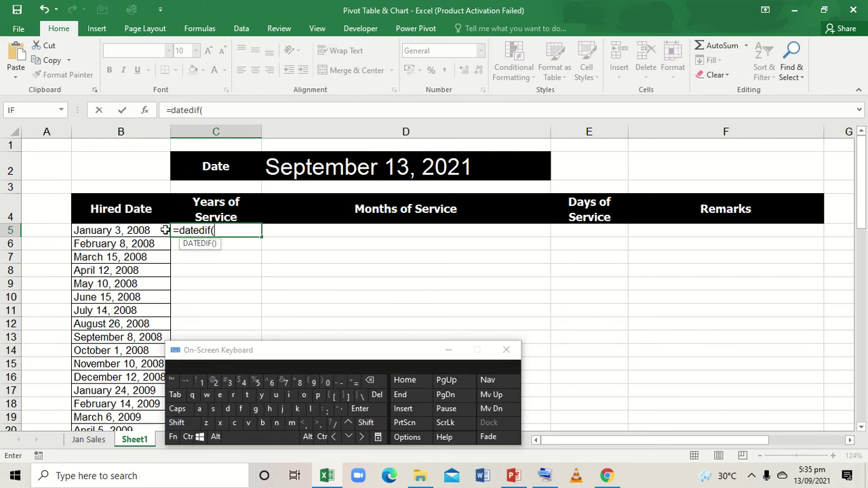
{"action": "left_click", "coordinate": [141, 230]}
{"action": "type", "text": ","}
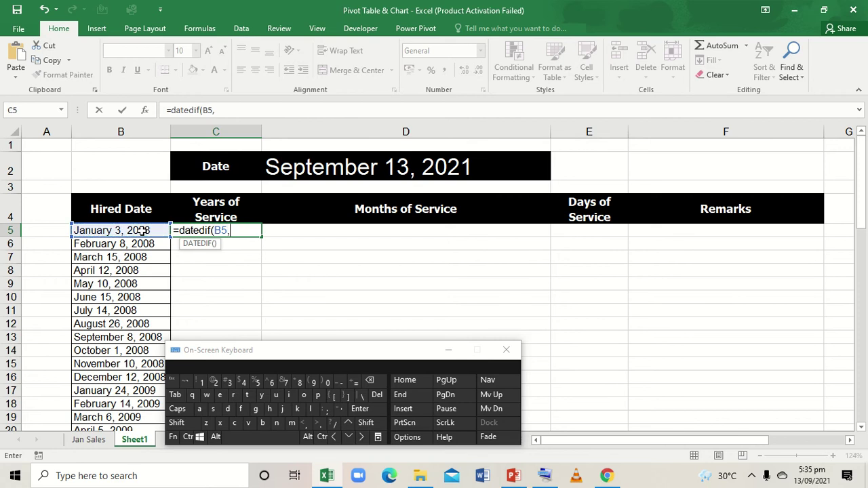
{"action": "left_click", "coordinate": [339, 168]}
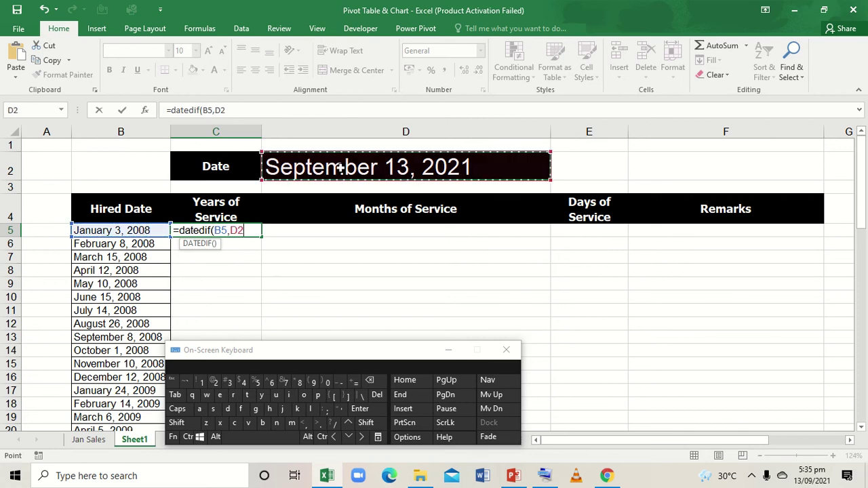
{"action": "type", "text": ","}
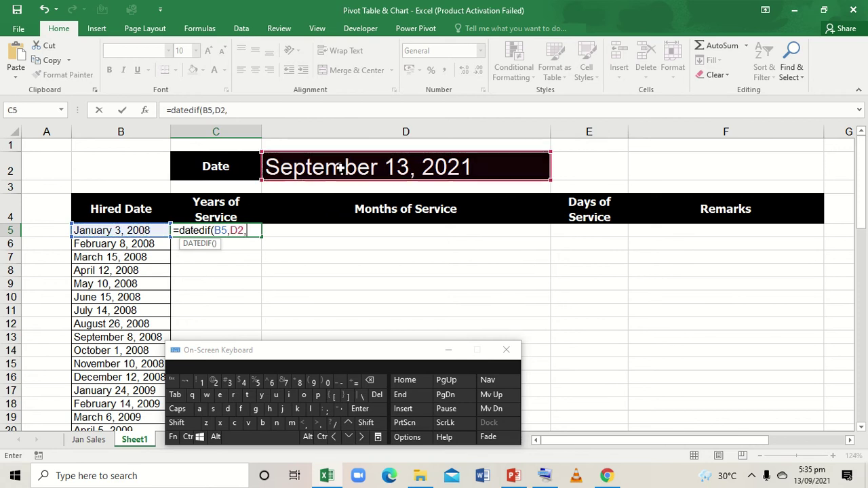
{"action": "left_click", "coordinate": [366, 422]}
{"action": "left_click", "coordinate": [338, 409]}
{"action": "left_click", "coordinate": [365, 423]}
{"action": "left_click", "coordinate": [263, 396]}
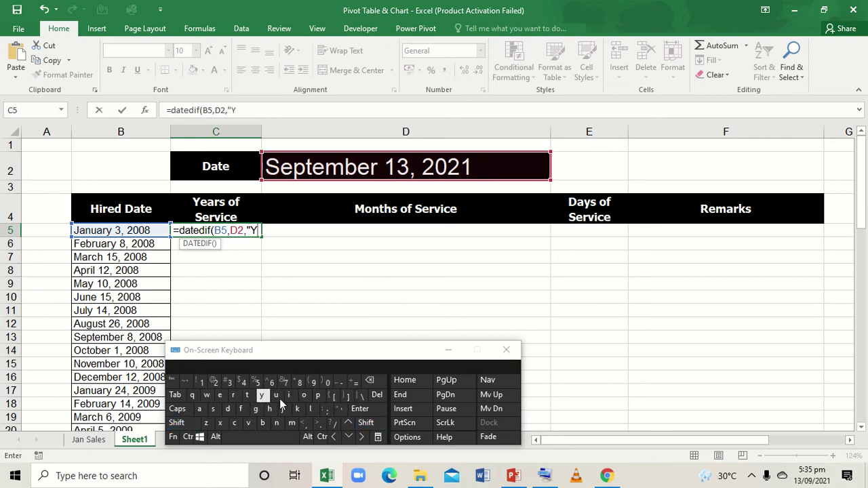
{"action": "left_click", "coordinate": [340, 409]}
{"action": "left_click", "coordinate": [365, 423]}
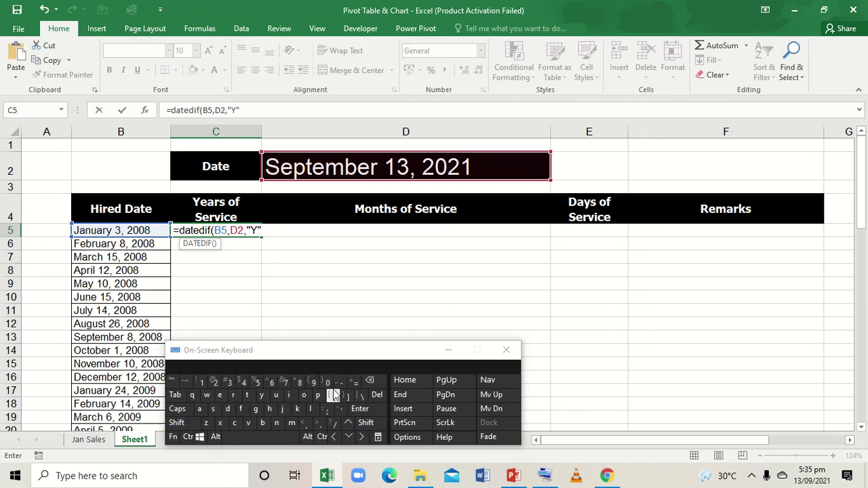
{"action": "left_click", "coordinate": [326, 383]}
{"action": "key", "text": "Return"}
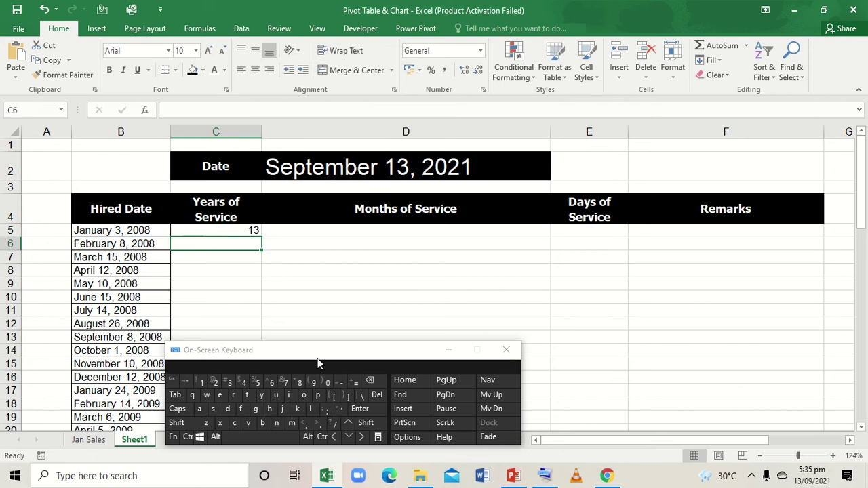
- Inspect the formulas behind the years-of-service result in C5 and the date in D2
{"action": "left_click", "coordinate": [226, 231]}
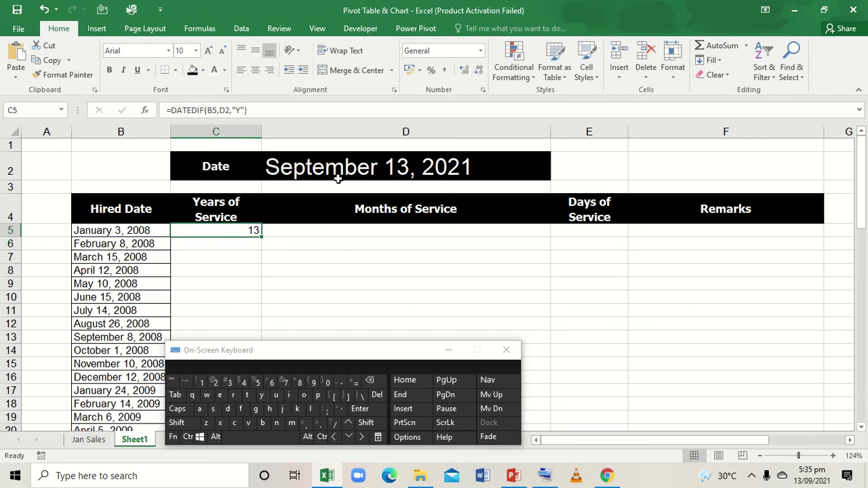
{"action": "left_click", "coordinate": [363, 166]}
{"action": "key", "text": "ctrl"}
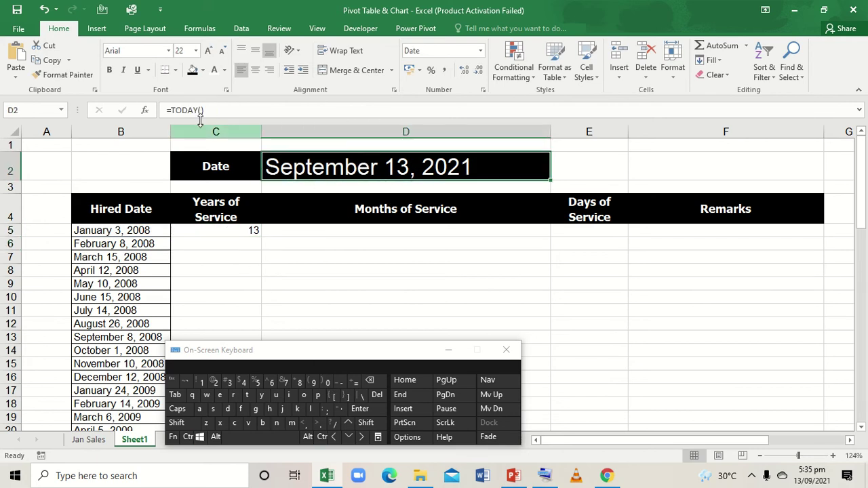
{"action": "key", "text": "ctrl"}
{"action": "key", "text": "ctrl"}
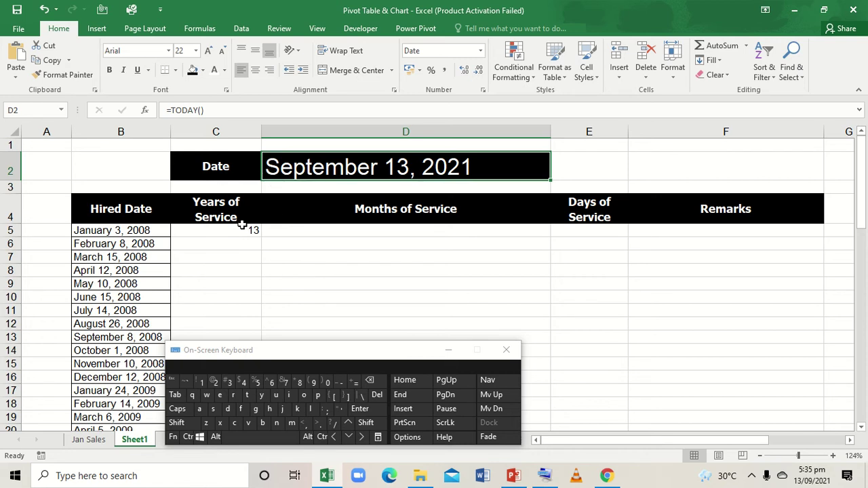
{"action": "key", "text": "ctrl"}
{"action": "key", "text": "ctrl"}
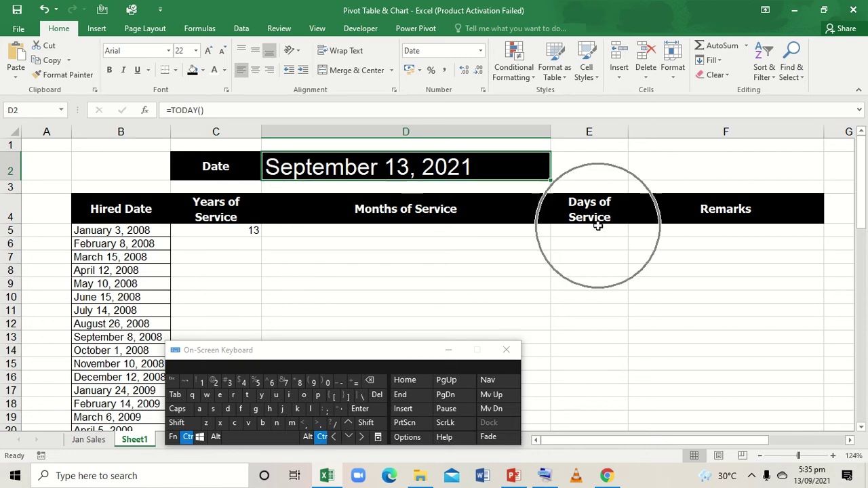
- Enter the formula =DATEDIF(B5,D2,"M") in cell D5 to calculate the months of service
{"action": "left_click", "coordinate": [400, 228]}
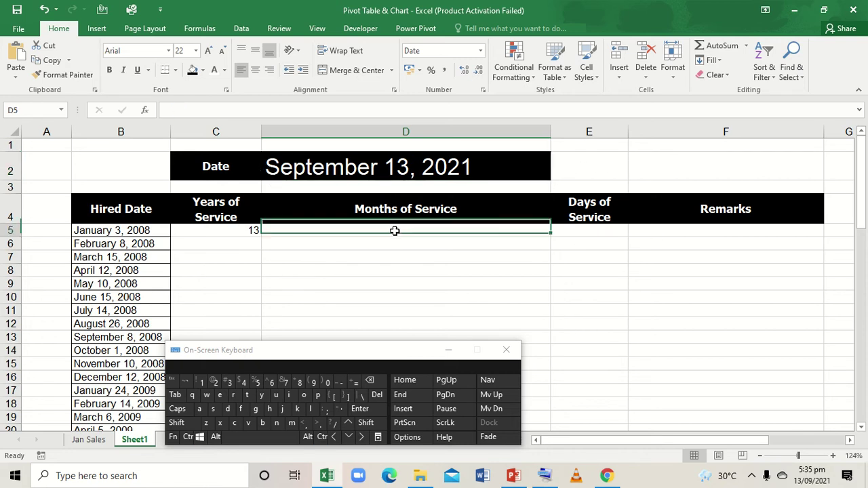
{"action": "left_click", "coordinate": [353, 382]}
{"action": "type", "text": "da"}
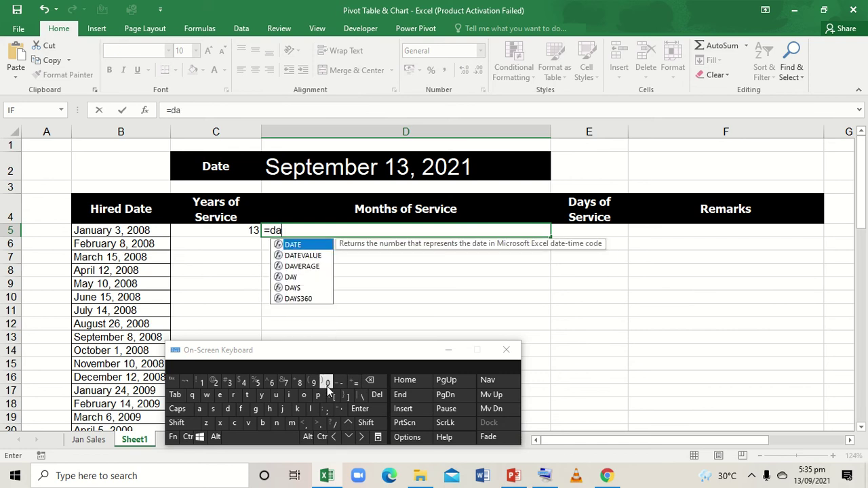
{"action": "type", "text": "tedif("}
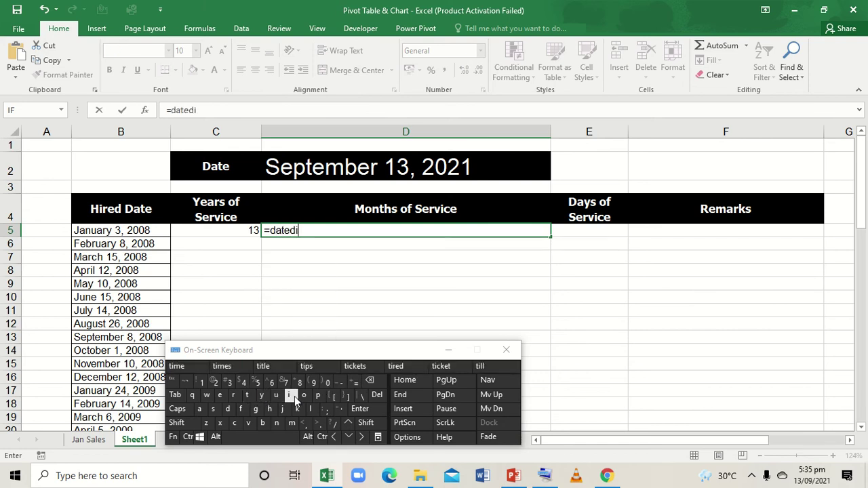
{"action": "key", "text": "BackSpace"}
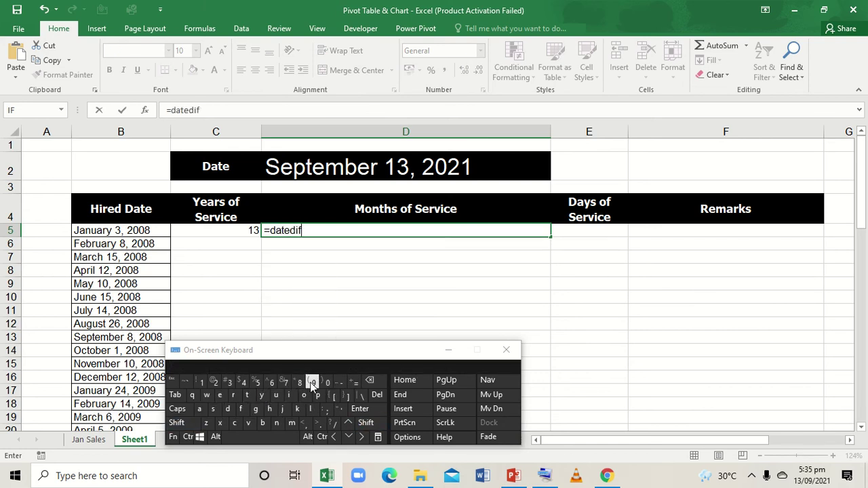
{"action": "type", "text": "("}
{"action": "left_click", "coordinate": [144, 234]}
{"action": "type", "text": ","}
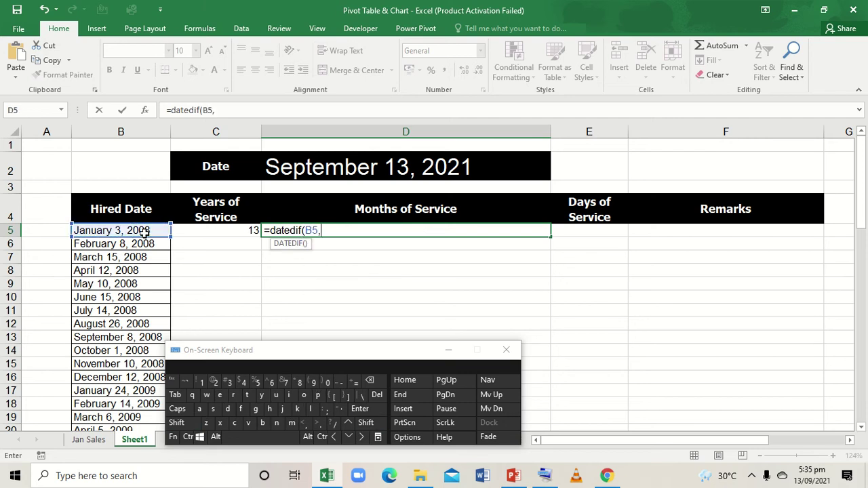
{"action": "left_click", "coordinate": [325, 172]}
{"action": "type", "text": ","}
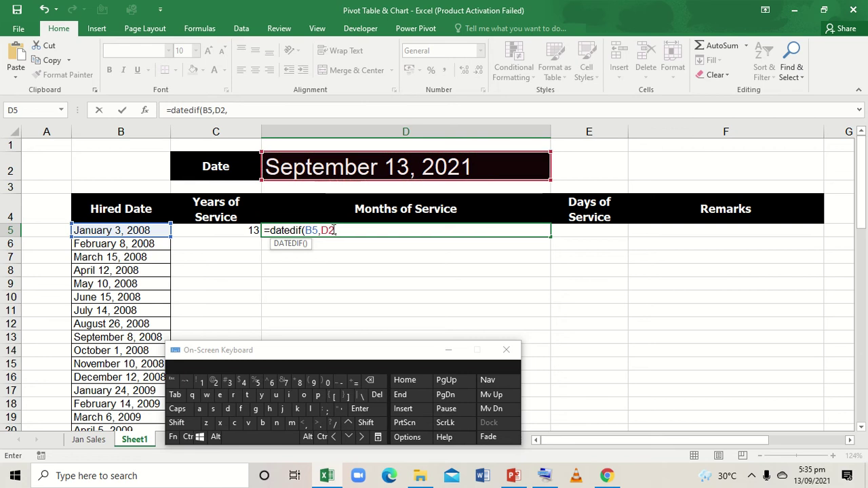
{"action": "left_click", "coordinate": [341, 409], "text": "shift"}
{"action": "left_click", "coordinate": [292, 422], "text": "shift"}
{"action": "left_click", "coordinate": [341, 409], "text": "shift"}
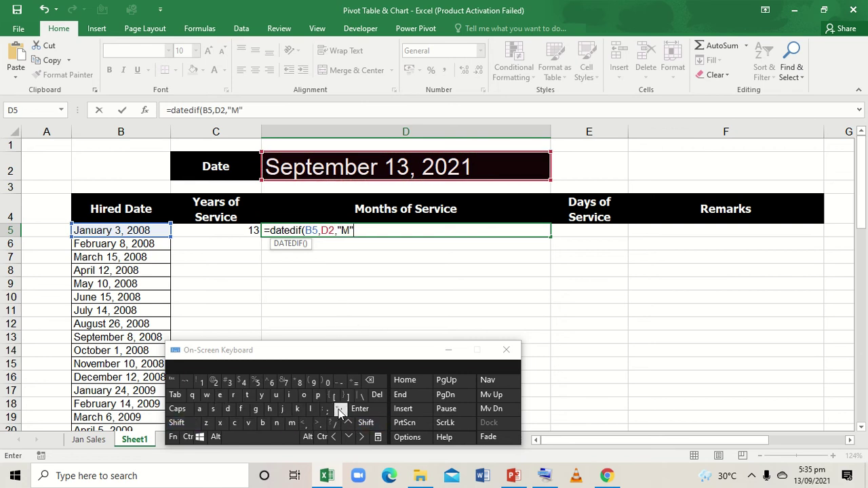
{"action": "left_click", "coordinate": [326, 383], "text": "shift"}
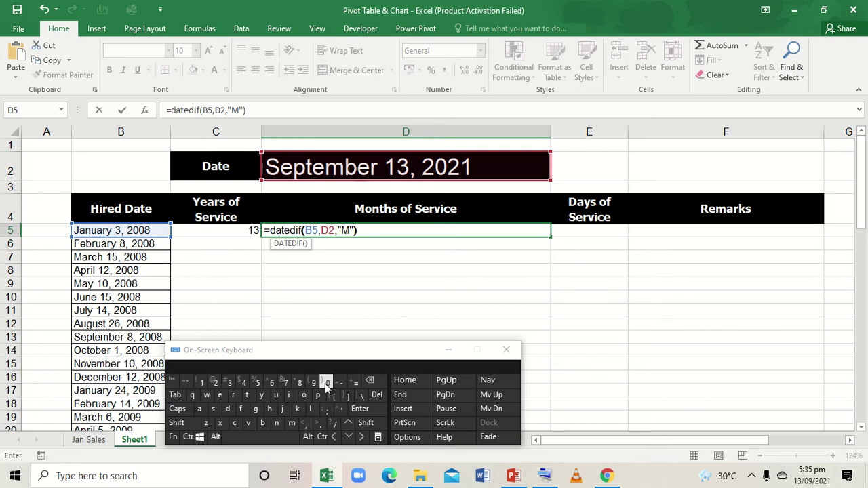
{"action": "key", "text": "Tab"}
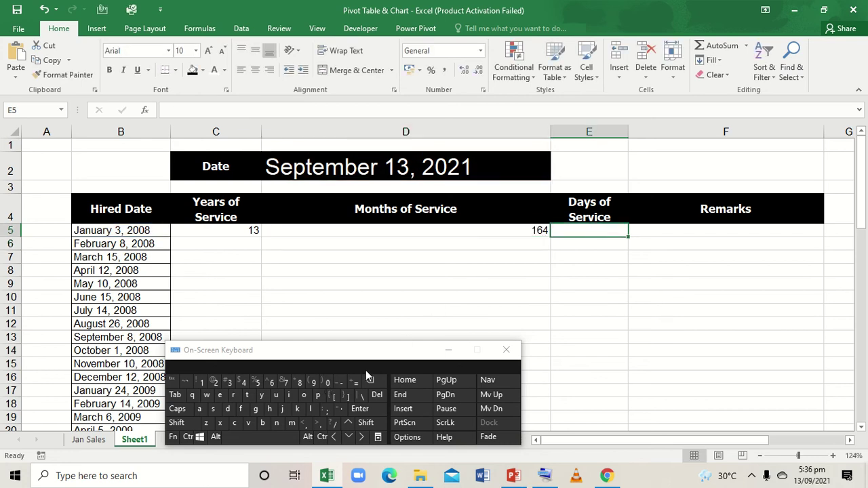
- Enter the formula =DATEDIF(B5,D2,"D") in cell E5 to calculate the days of service
{"action": "left_click", "coordinate": [356, 382]}
{"action": "type", "text": "dae"}
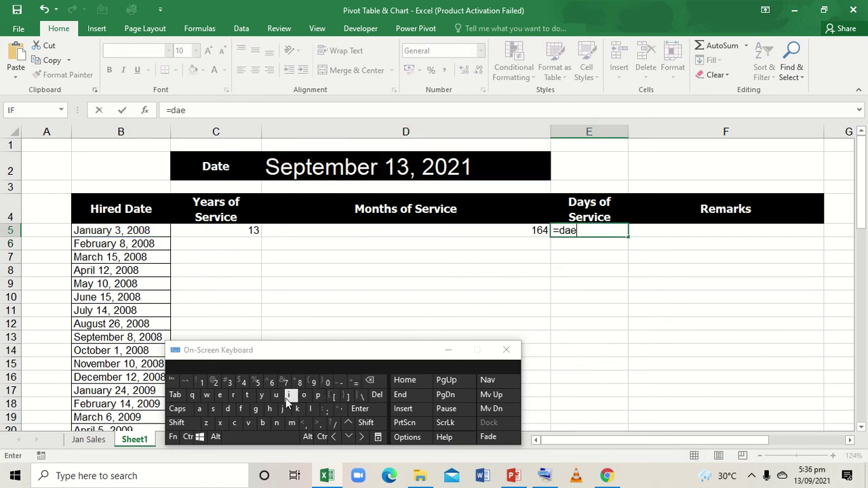
{"action": "key", "text": "Left"}
{"action": "type", "text": "y"}
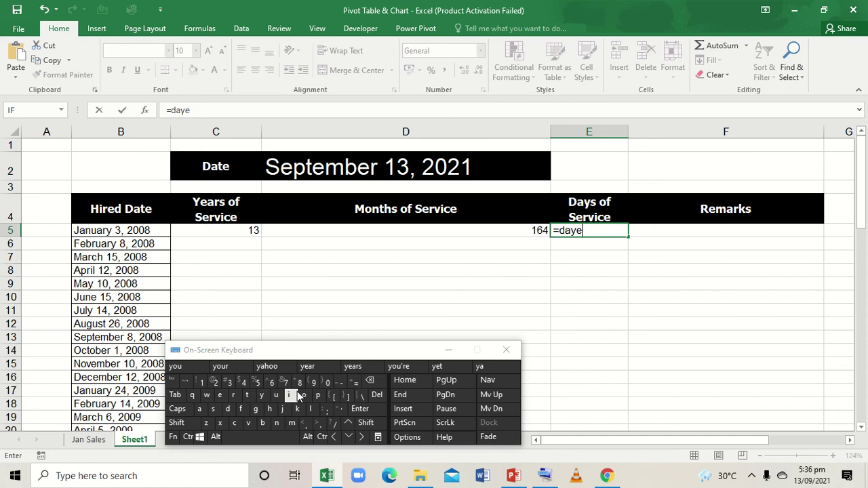
{"action": "key", "text": "BackSpace"}
{"action": "key", "text": "BackSpace"}
{"action": "type", "text": "ted"}
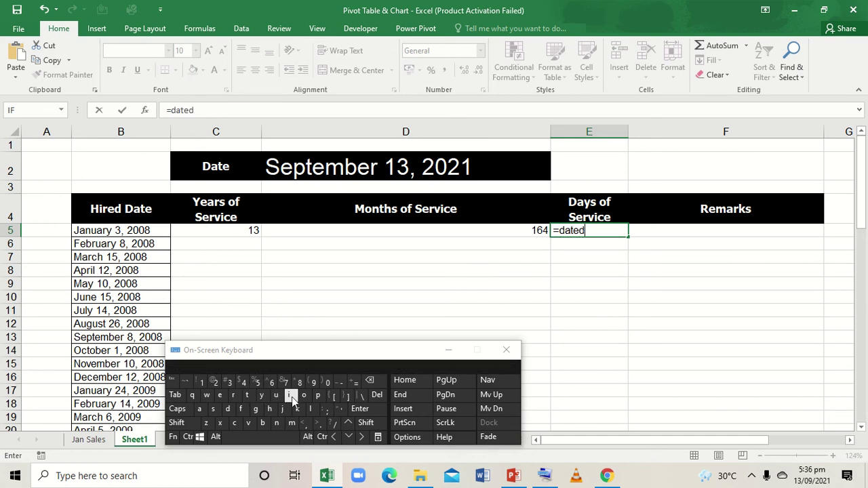
{"action": "type", "text": "if("}
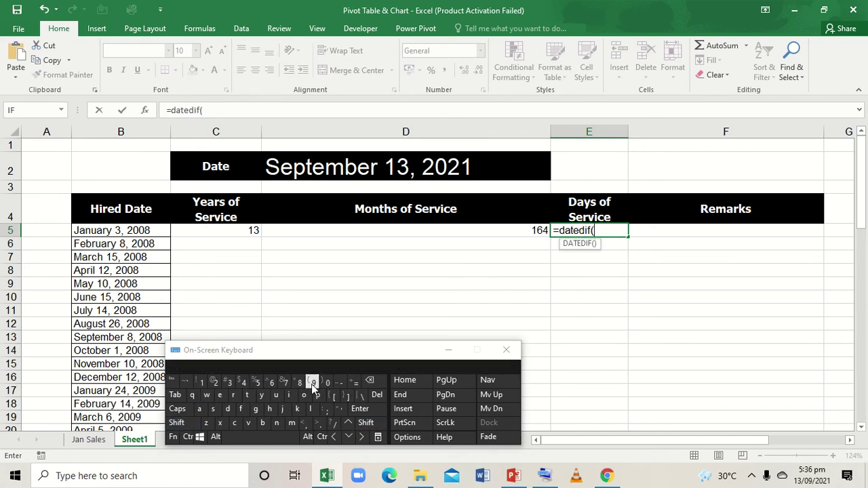
{"action": "left_click", "coordinate": [148, 232]}
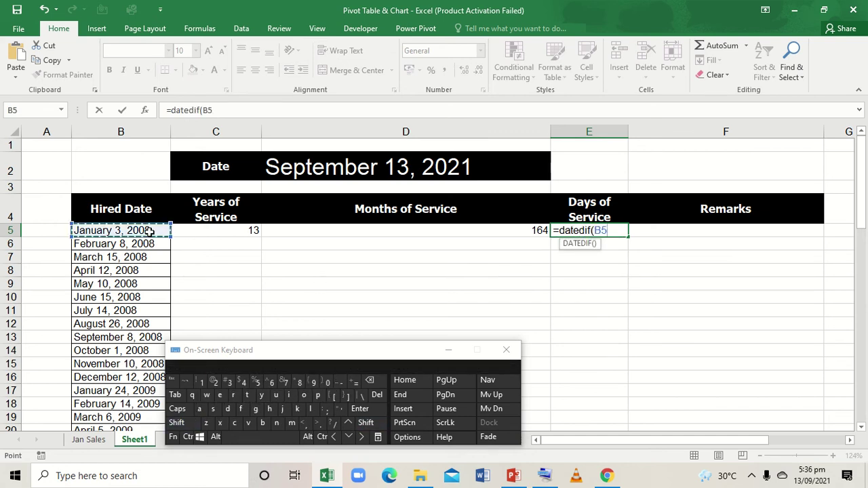
{"action": "type", "text": ","}
{"action": "left_click", "coordinate": [323, 171]}
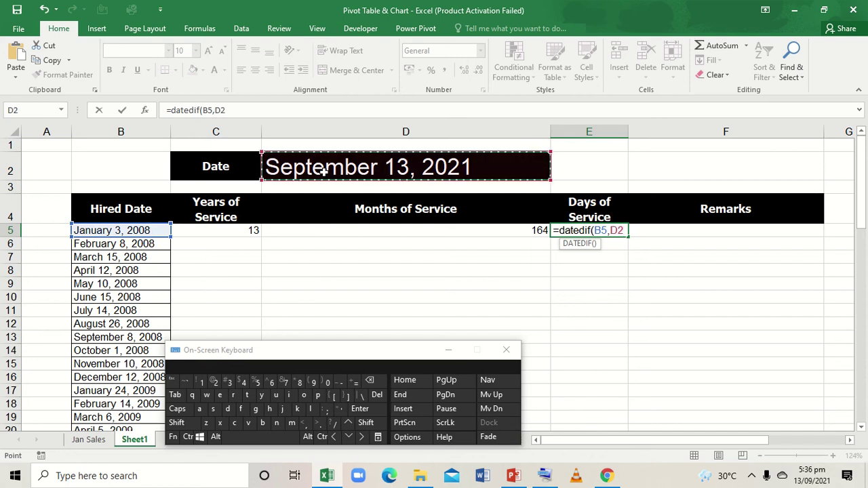
{"action": "type", "text": ","}
{"action": "type", "text": "\"D"}
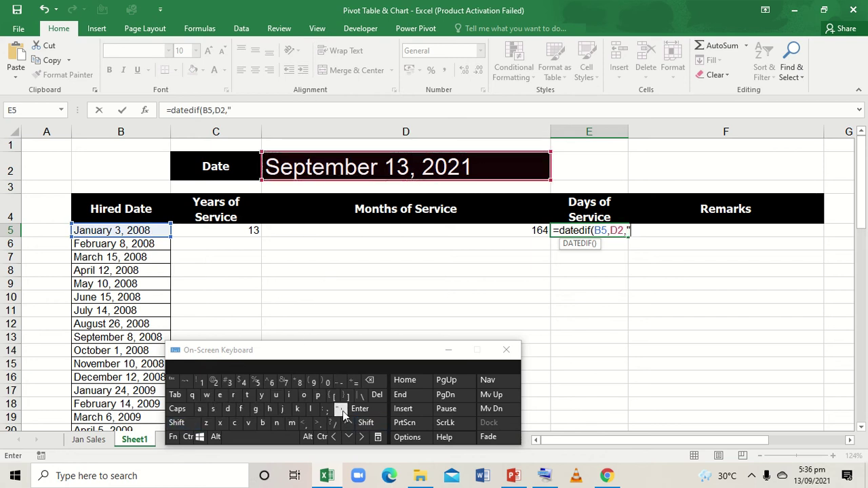
{"action": "type", "text": "\")"}
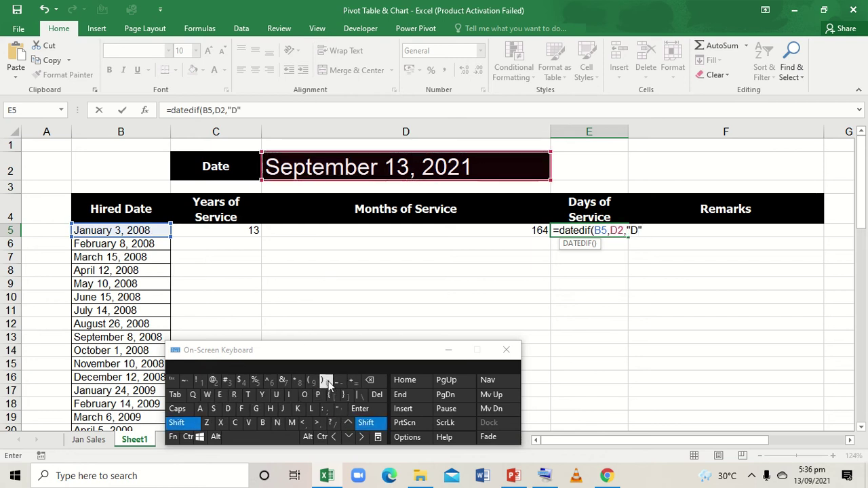
{"action": "key", "text": "Return"}
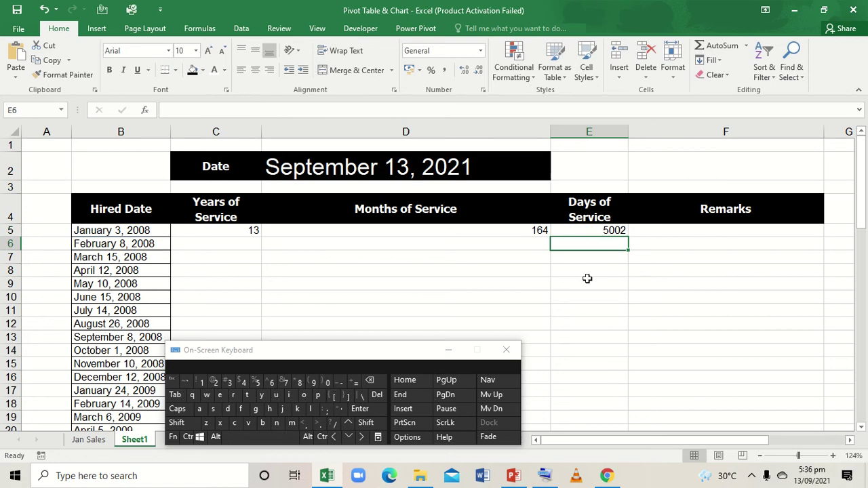
- Make the date reference in C5 absolute so the formula reads =DATEDIF(B5,$D$2,"Y")
{"action": "left_click", "coordinate": [699, 233]}
{"action": "left_click", "coordinate": [251, 232]}
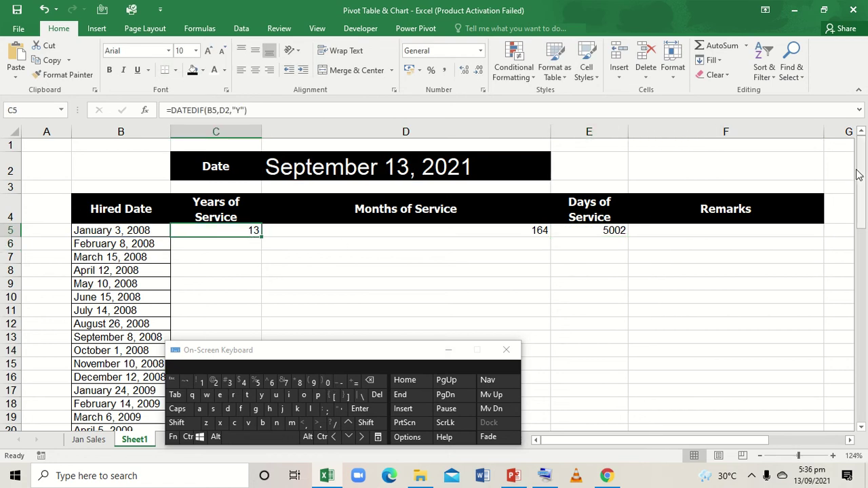
{"action": "mouse_move", "coordinate": [859, 170]}
{"action": "left_mouse_down"}
{"action": "mouse_move", "coordinate": [863, 351]}
{"action": "mouse_move", "coordinate": [860, 170]}
{"action": "left_mouse_up"}
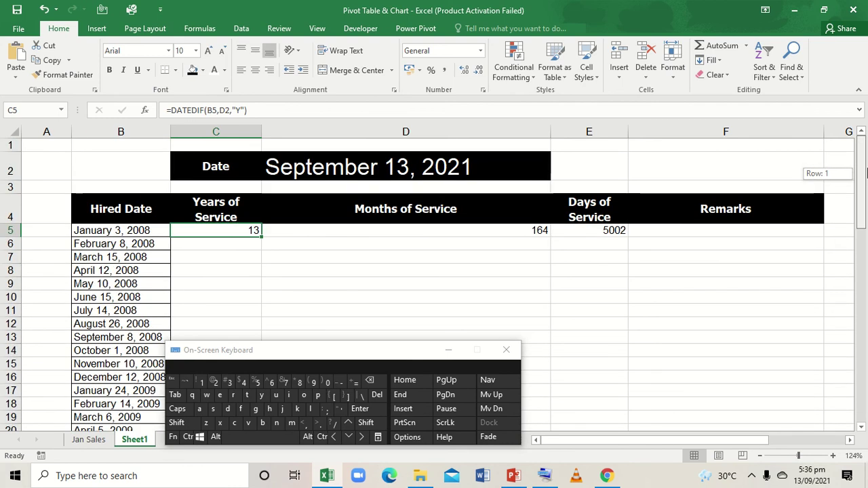
{"action": "double_click", "coordinate": [232, 233]}
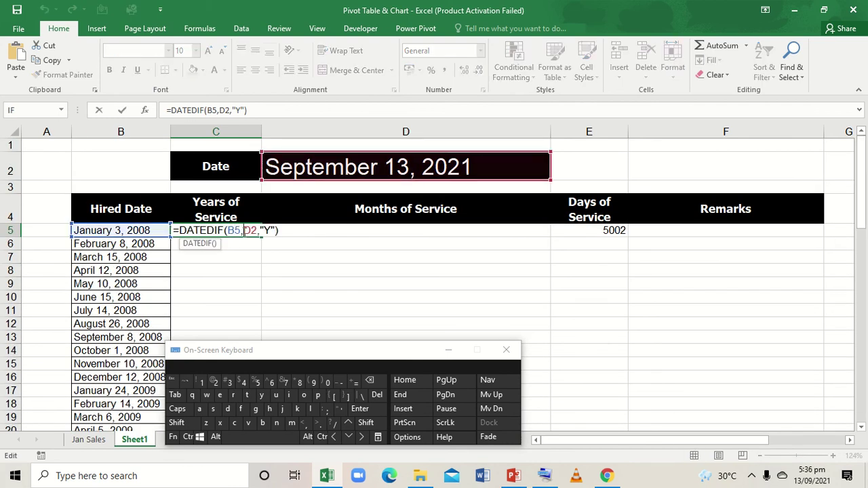
{"action": "type", "text": "$"}
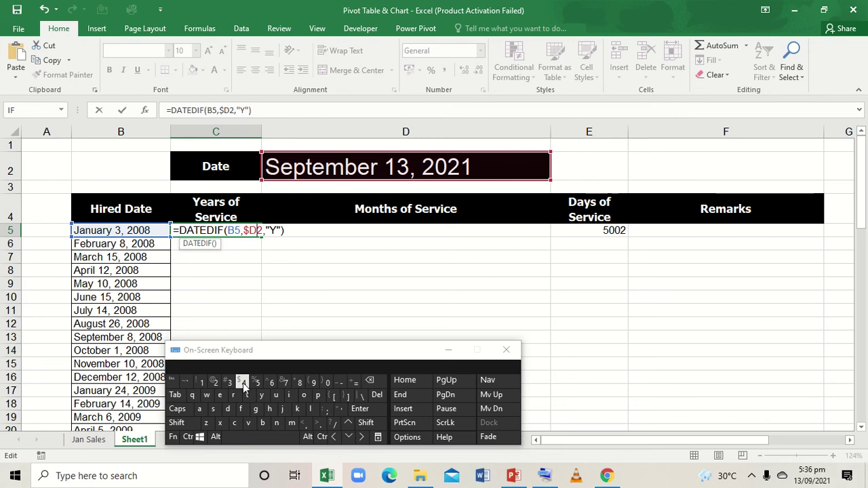
{"action": "left_click", "coordinate": [244, 383], "text": "shift"}
{"action": "key", "text": "ctrl"}
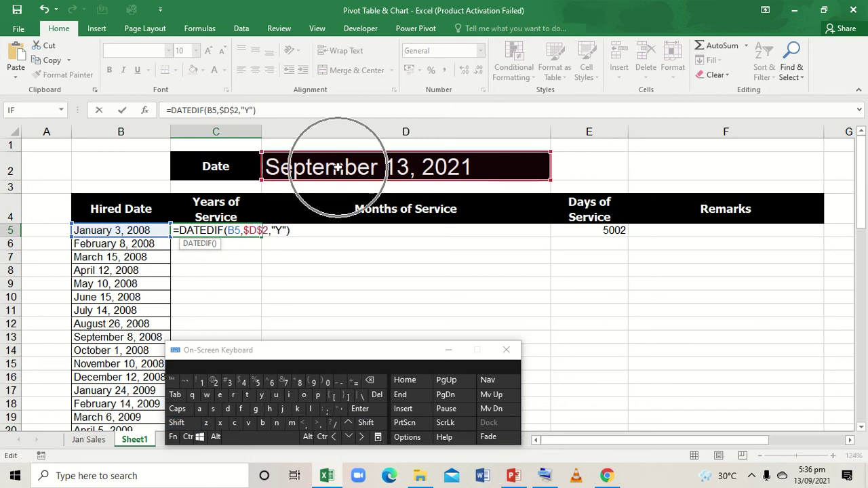
{"action": "key", "text": "ctrl"}
{"action": "key", "text": "ctrl"}
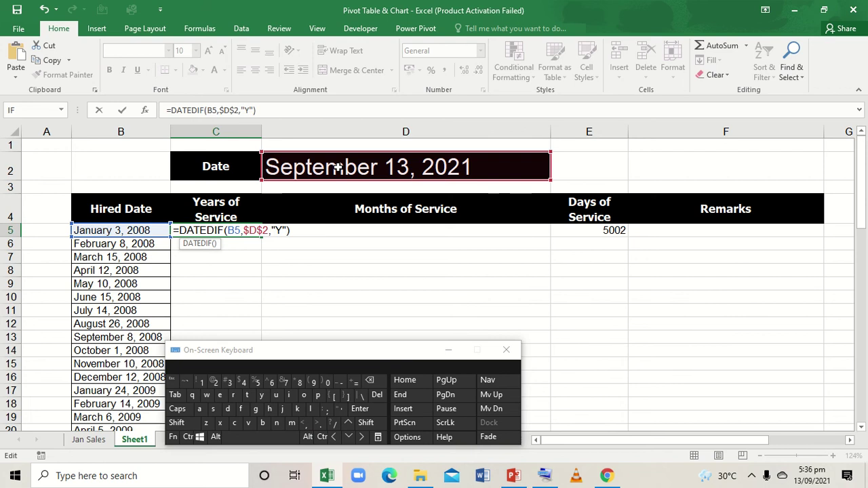
{"action": "key", "text": "ctrl"}
{"action": "key", "text": "Return"}
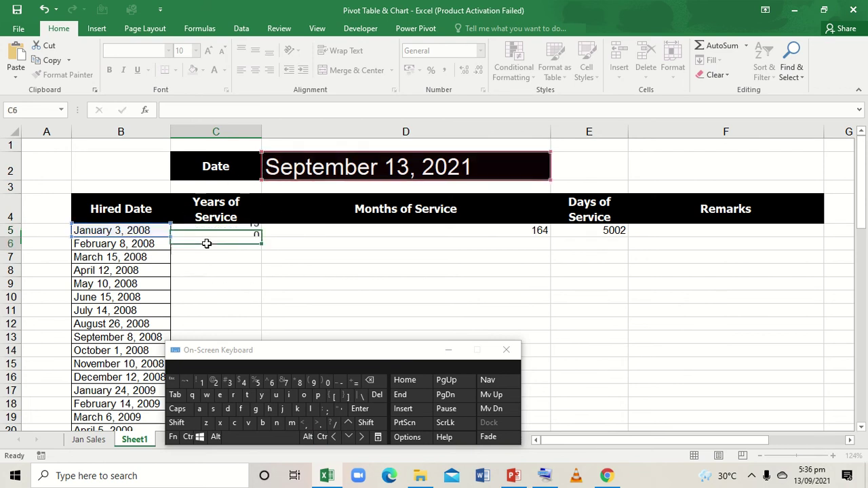
- Fill the years-of-service formula from C5 down the column and check the copied formula in C6
{"action": "left_click", "coordinate": [227, 229]}
{"action": "key", "text": "ctrl"}
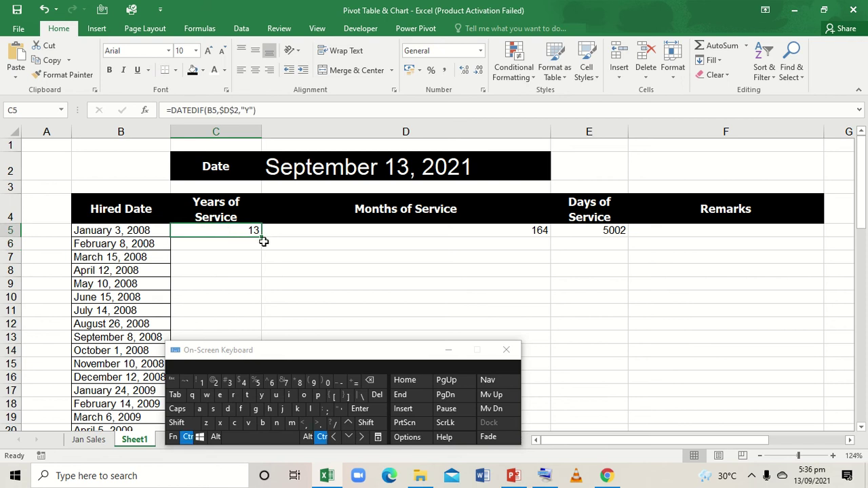
{"action": "double_click", "coordinate": [263, 237]}
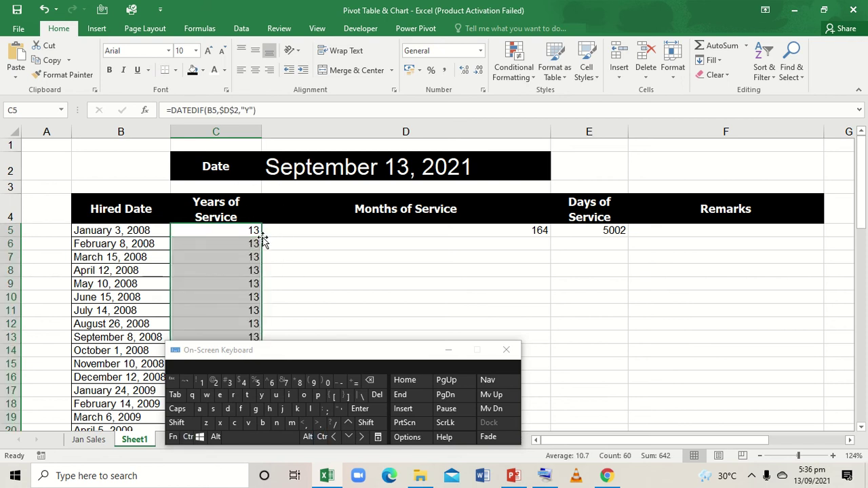
{"action": "double_click", "coordinate": [238, 244]}
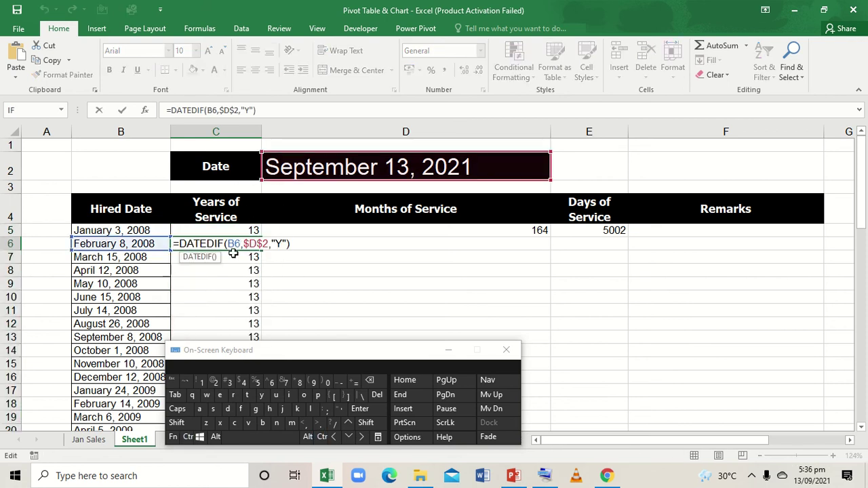
{"action": "key", "text": "ctrl"}
{"action": "key", "text": "ctrl"}
{"action": "key", "text": "Return"}
- Make the date reference in D5 absolute so the formula reads =DATEDIF(B5,$D$2,"M")
{"action": "key", "text": "Up"}
{"action": "key", "text": "Up"}
{"action": "key", "text": "Right"}
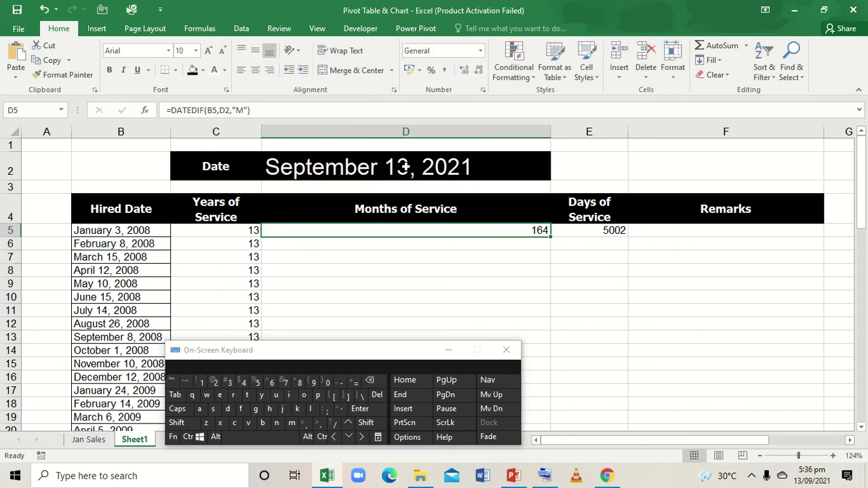
{"action": "double_click", "coordinate": [502, 230]}
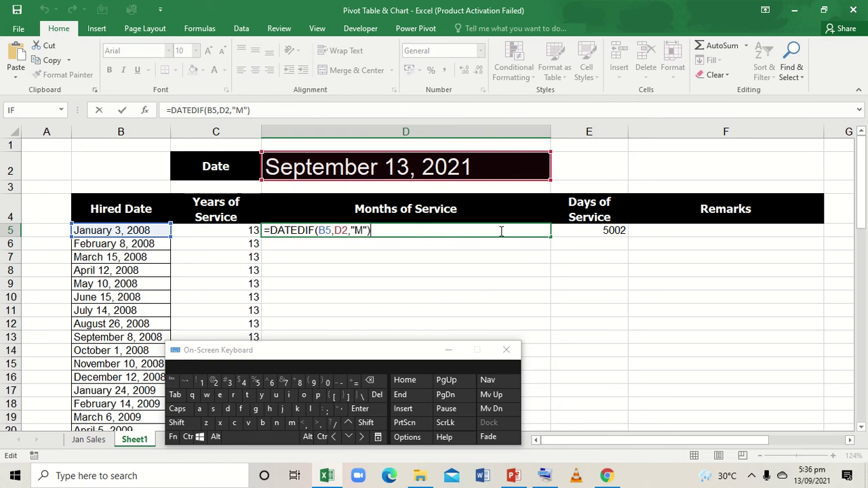
{"action": "left_click", "coordinate": [337, 231]}
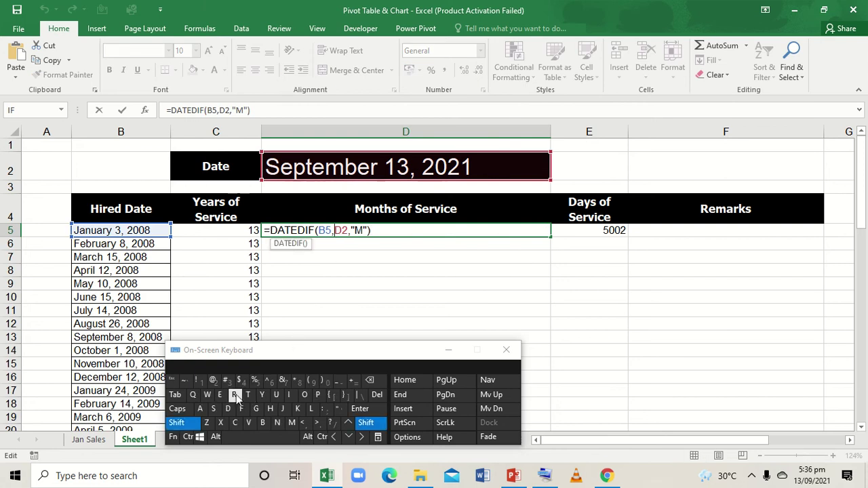
{"action": "type", "text": "$D"}
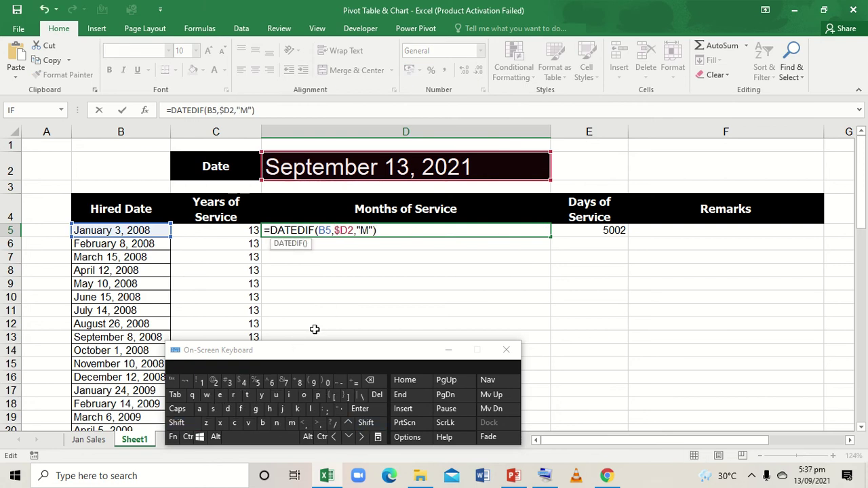
{"action": "type", "text": "$"}
{"action": "key", "text": "Return"}
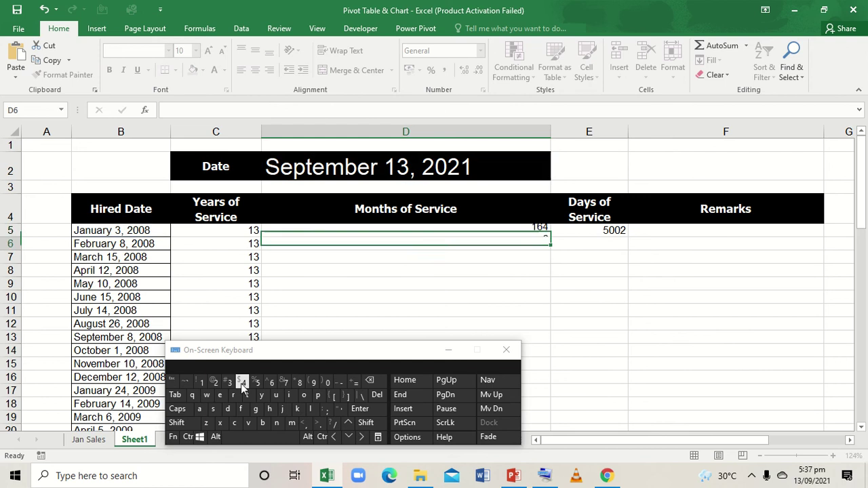
- Fill the months-of-service formula from D5 down to the last hired date
{"action": "left_click", "coordinate": [540, 231]}
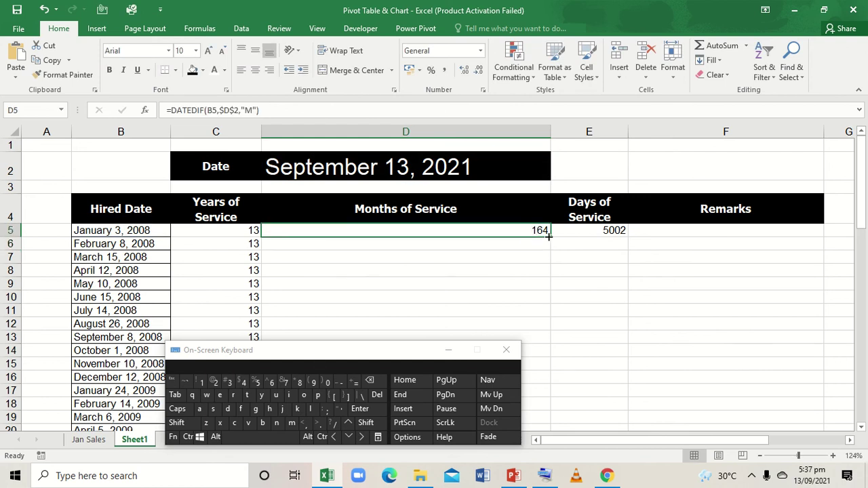
{"action": "double_click", "coordinate": [550, 236]}
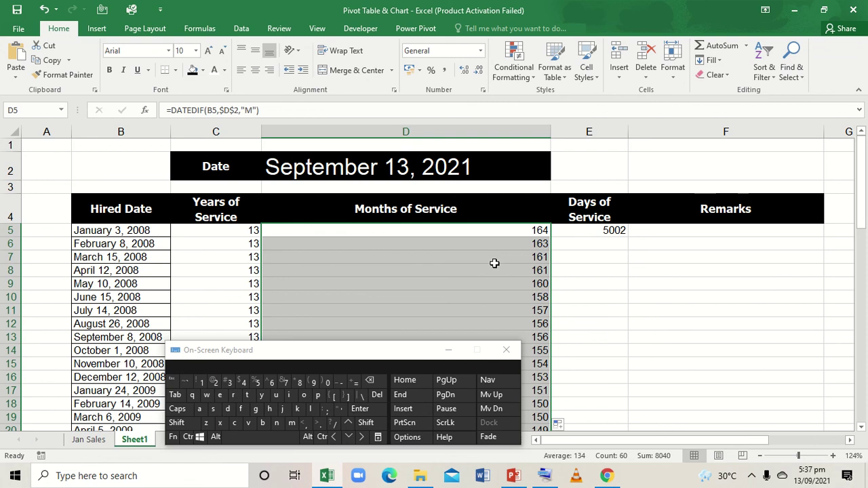
{"action": "mouse_move", "coordinate": [864, 197]}
{"action": "left_mouse_down"}
{"action": "mouse_move", "coordinate": [852, 300]}
{"action": "mouse_move", "coordinate": [855, 401]}
{"action": "mouse_move", "coordinate": [856, 194]}
{"action": "left_mouse_up"}
- Change the formula in E5 to =DATEDIF(B5,$D$2,"D") and fill it down the Days of Service column
{"action": "left_click", "coordinate": [607, 230]}
{"action": "double_click", "coordinate": [606, 230]}
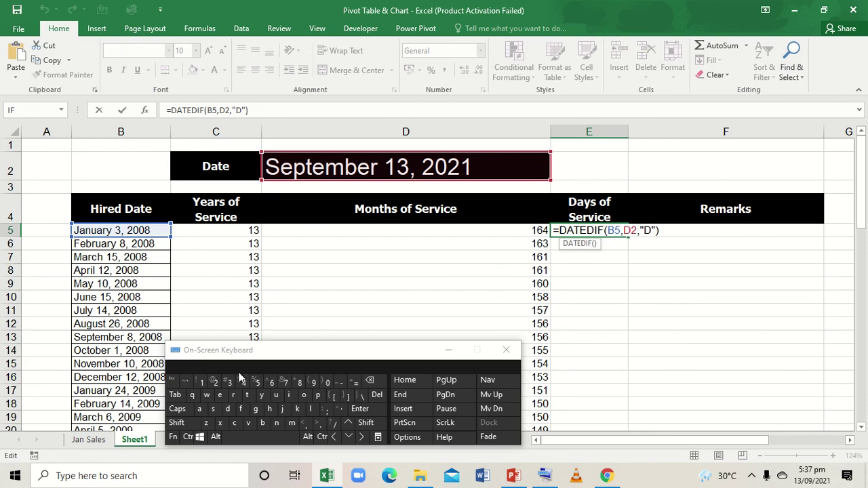
{"action": "type", "text": "$D"}
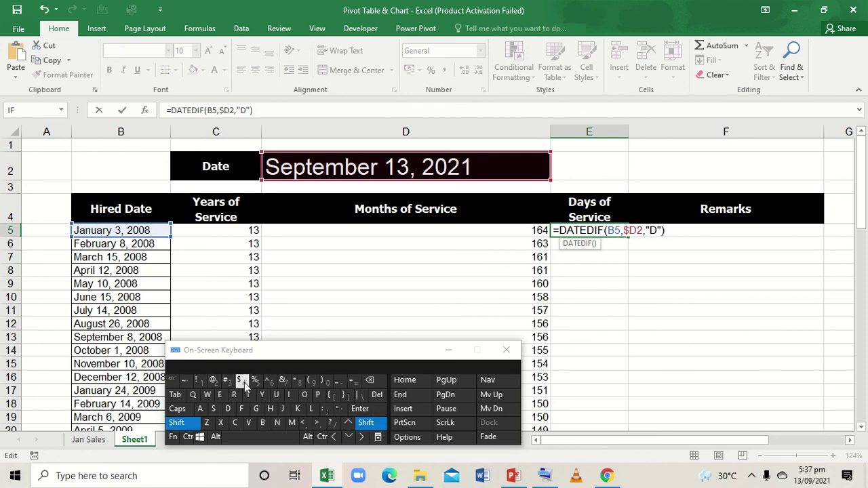
{"action": "type", "text": "$"}
{"action": "key", "text": "Return"}
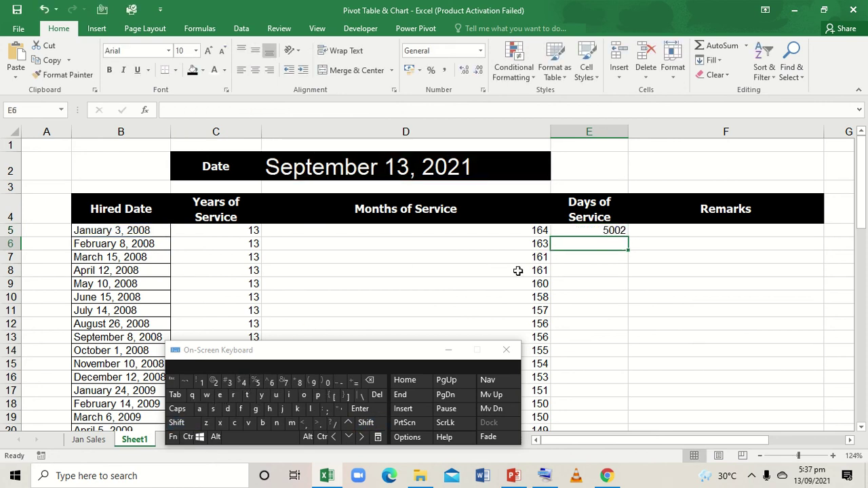
{"action": "left_click", "coordinate": [622, 232]}
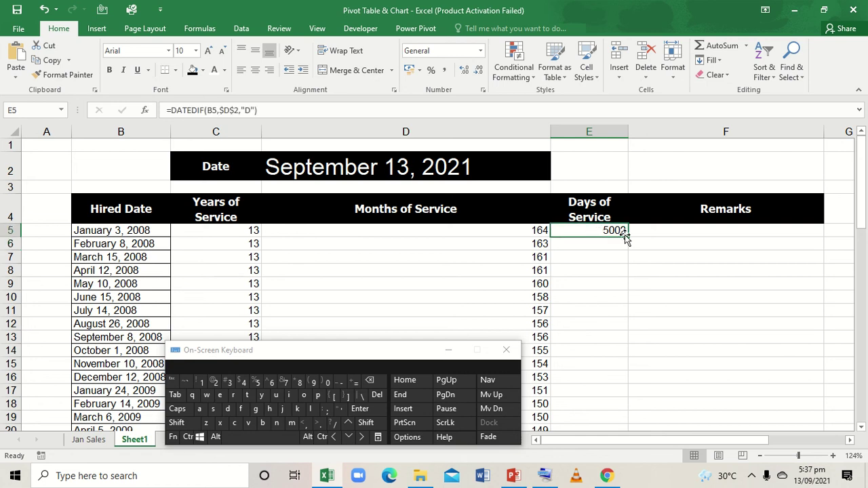
{"action": "double_click", "coordinate": [627, 234]}
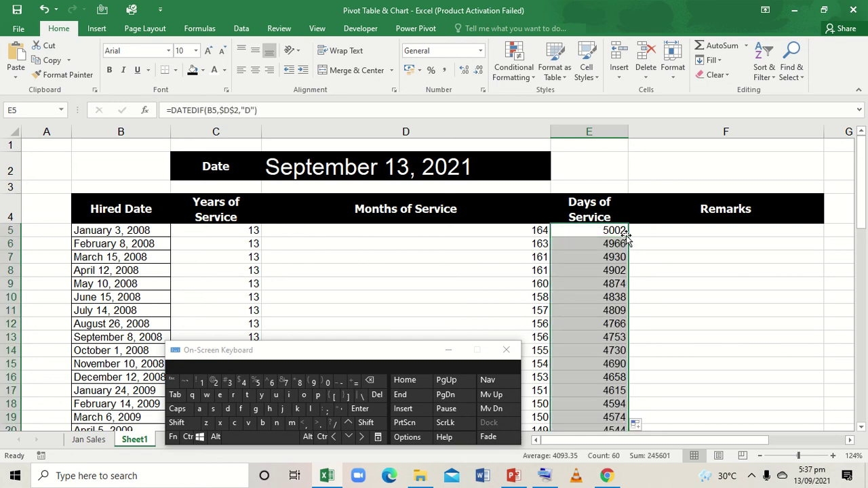
- Enter the remark "13 years, 164 months, 5002 days" in F5 as the pattern for the Remarks column
{"action": "left_click", "coordinate": [655, 231]}
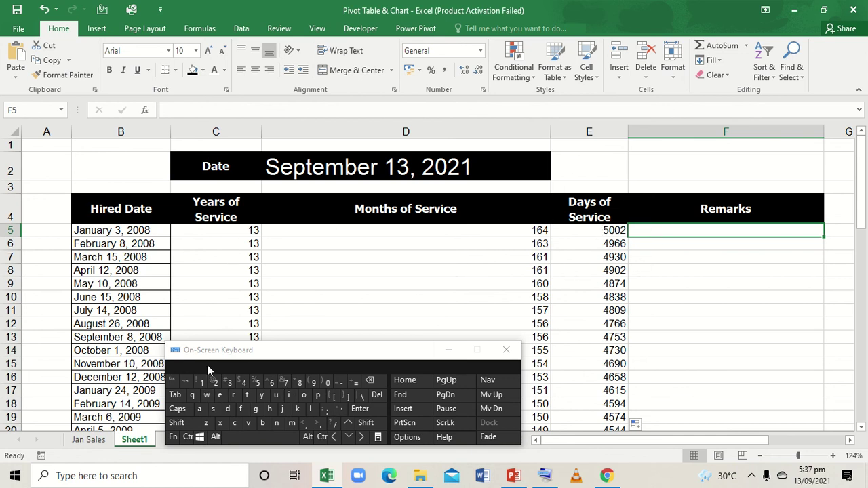
{"action": "left_click", "coordinate": [202, 382]}
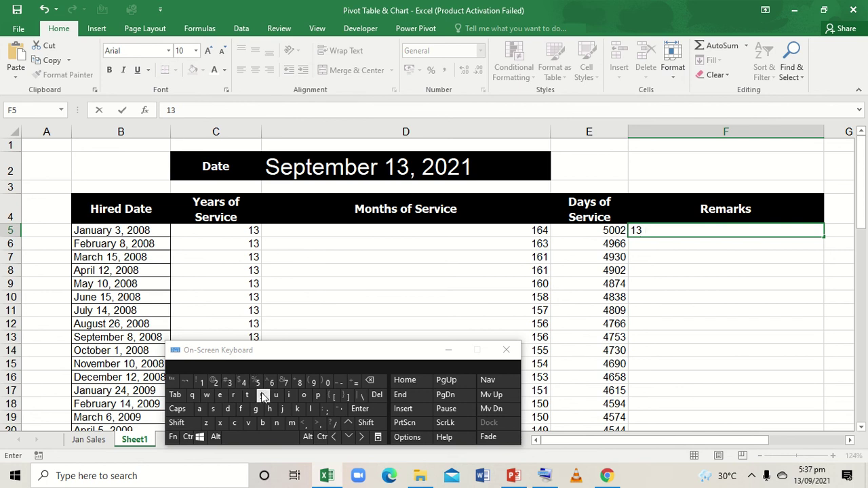
{"action": "type", "text": "years,"}
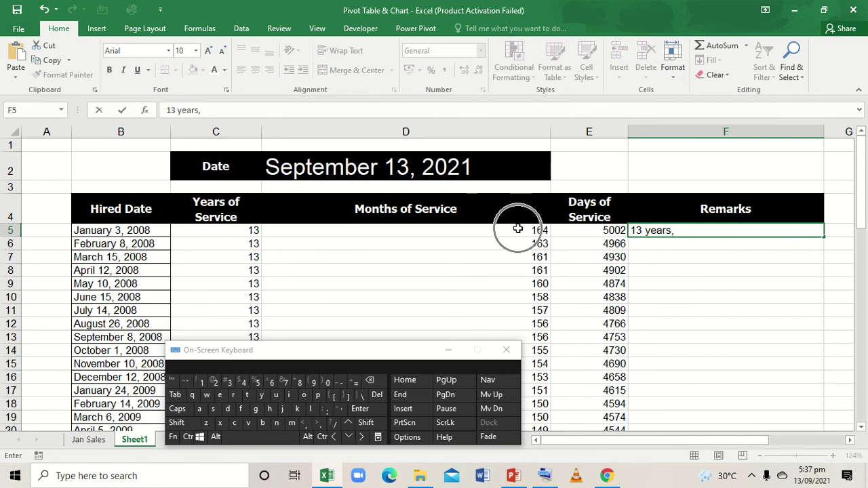
{"action": "left_click", "coordinate": [202, 382]}
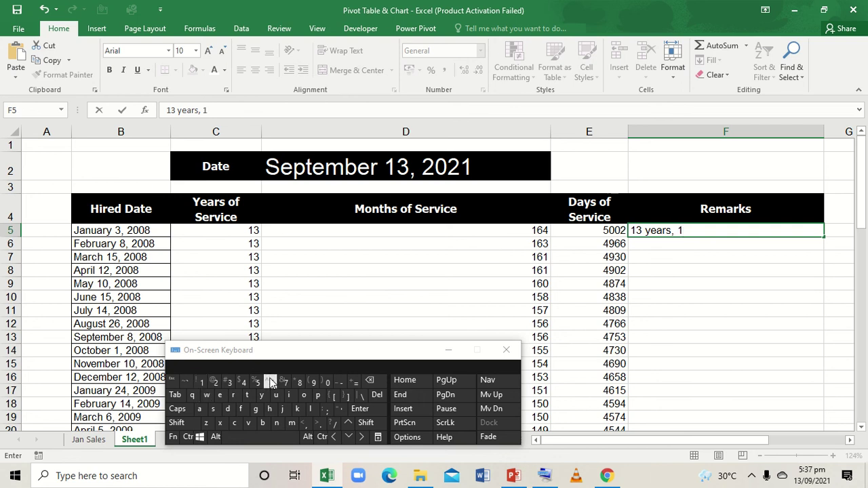
{"action": "left_click", "coordinate": [271, 382]}
{"action": "left_click", "coordinate": [244, 382]}
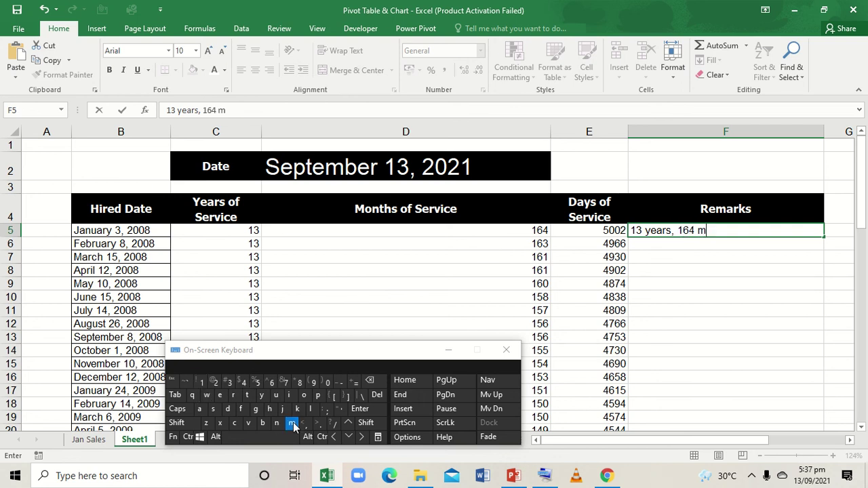
{"action": "left_click", "coordinate": [304, 396]}
{"action": "left_click", "coordinate": [276, 423]}
{"action": "left_click", "coordinate": [248, 395]}
{"action": "left_click", "coordinate": [257, 382]}
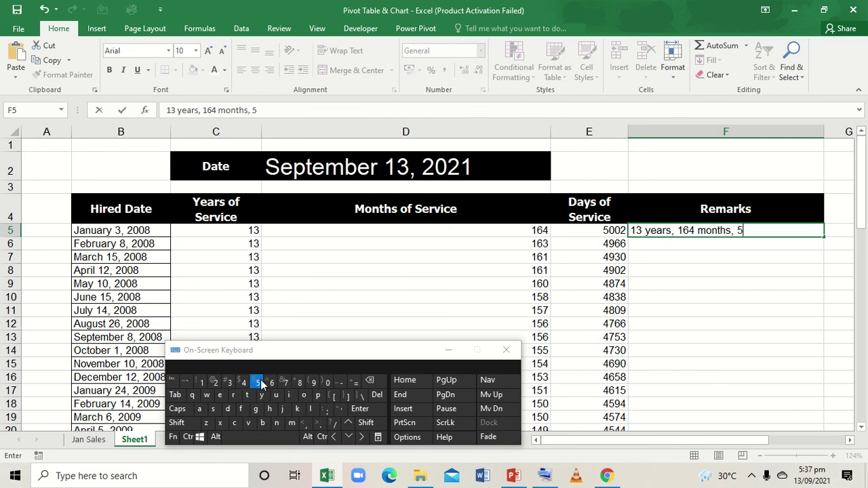
{"action": "left_click", "coordinate": [328, 383]}
{"action": "left_click", "coordinate": [328, 382]}
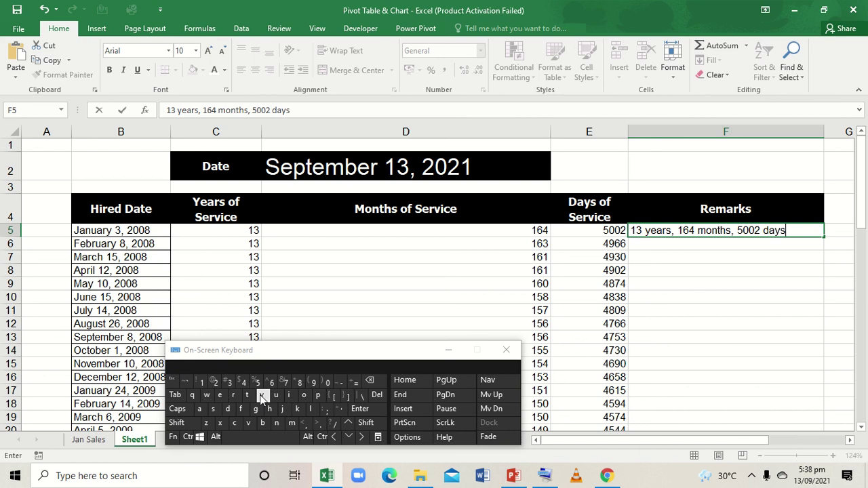
{"action": "key", "text": "Return"}
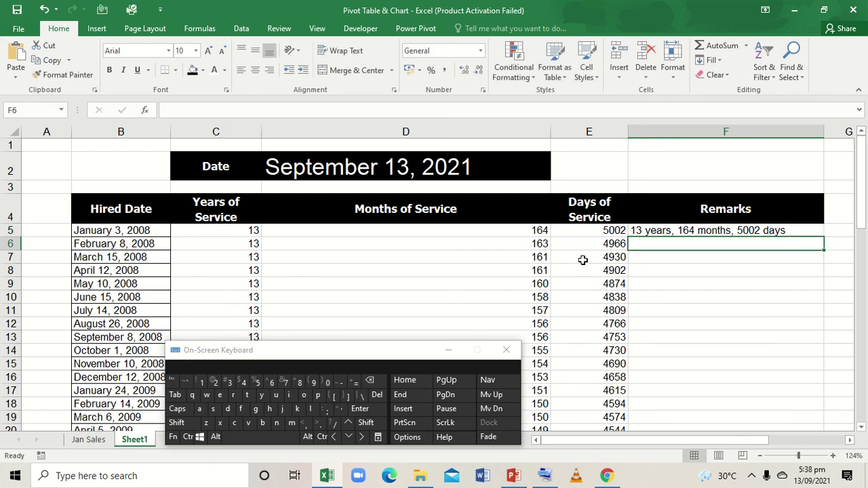
- Flash Fill the rest of the Remarks column from F6, following the pattern in F5
{"action": "left_click", "coordinate": [243, 29]}
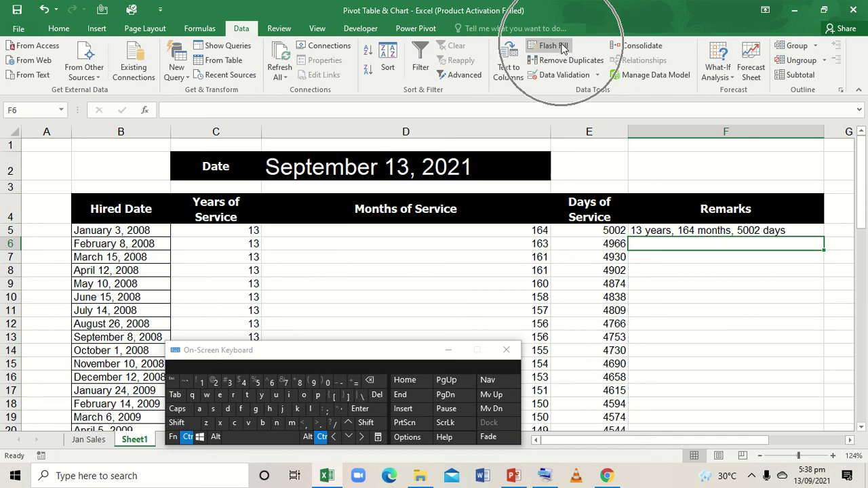
{"action": "key", "text": "ctrl+e"}
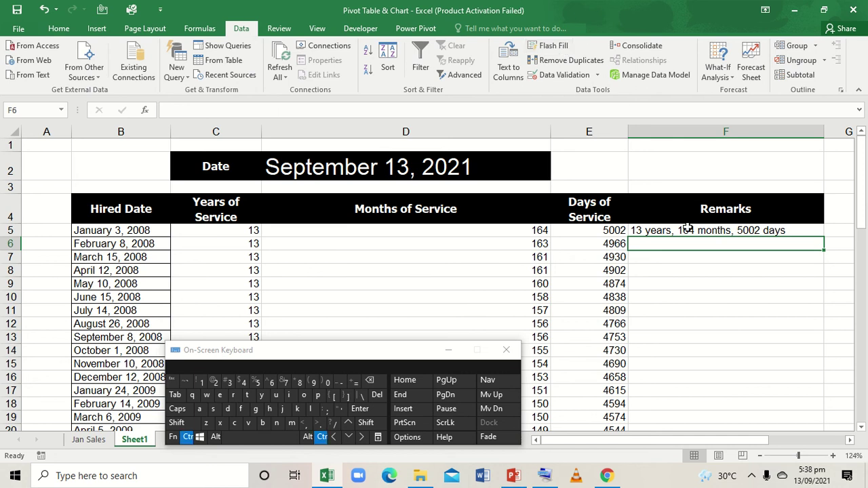
{"action": "left_click", "coordinate": [643, 245]}
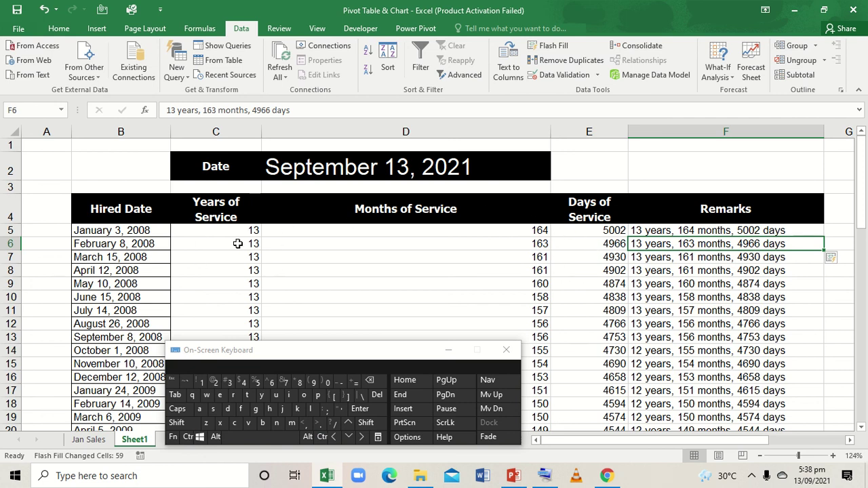
- Compare the Remarks entries in the first rows with the years, months and days of service beside them
{"action": "scroll", "coordinate": [238, 235], "scroll_direction": "left", "scroll_amount": 1}
{"action": "scroll", "coordinate": [238, 235], "scroll_direction": "right", "scroll_amount": 1}
{"action": "left_click_drag", "start_coordinate": [236, 233], "coordinate": [582, 335]}
{"action": "left_click", "coordinate": [588, 232]}
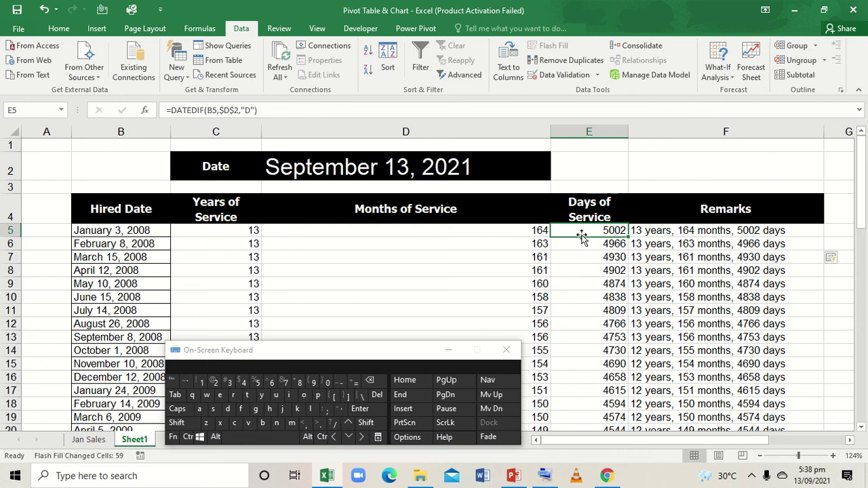
{"action": "left_click", "coordinate": [686, 230]}
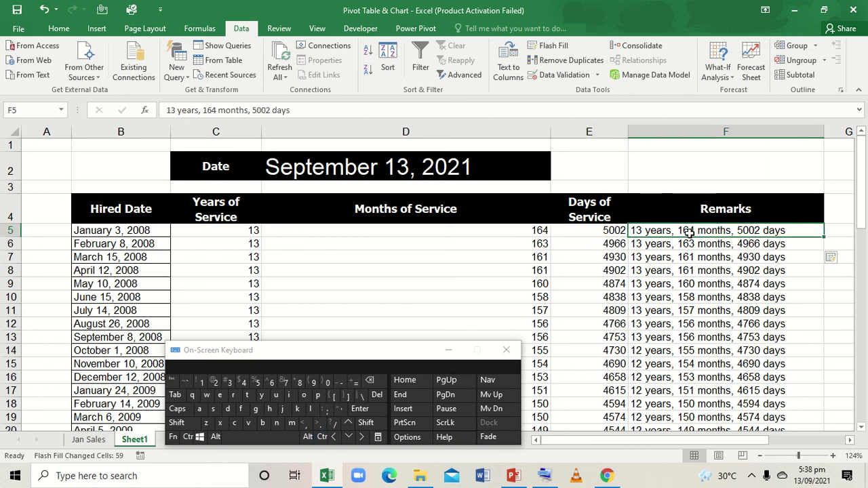
{"action": "key", "text": "ctrl"}
{"action": "key", "text": "ctrl"}
{"action": "key", "text": "ctrl"}
{"action": "key", "text": "ctrl"}
{"action": "key", "text": "Down"}
{"action": "key", "text": "Up"}
{"action": "key", "text": "Down"}
{"action": "key", "text": "Down"}
{"action": "key", "text": "Down"}
{"action": "key", "text": "Down"}
- Check the years, months, days and remark in row 53, near the end of the list
{"action": "left_click_drag", "start_coordinate": [865, 138], "coordinate": [866, 366]}
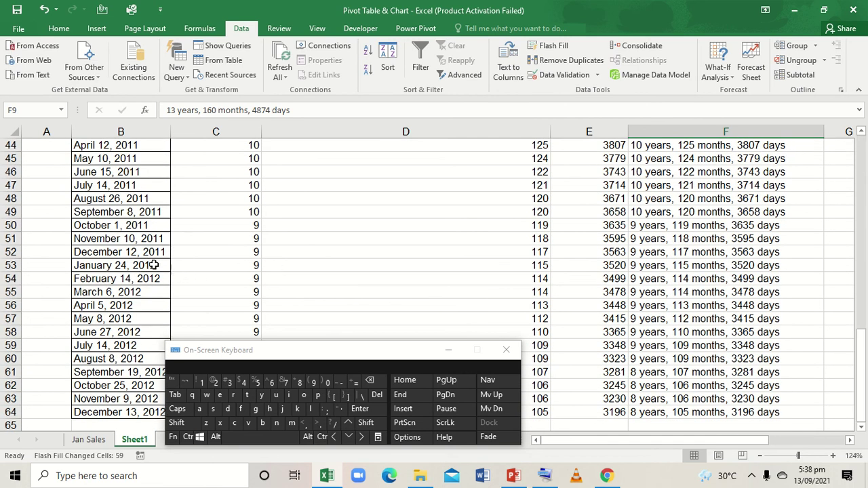
{"action": "left_click", "coordinate": [234, 269]}
{"action": "key", "text": "Right"}
{"action": "key", "text": "Right"}
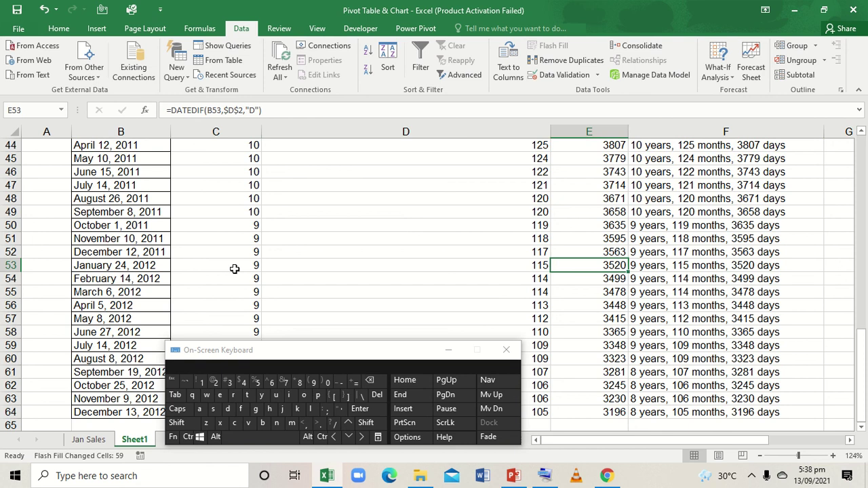
{"action": "key", "text": "Right"}
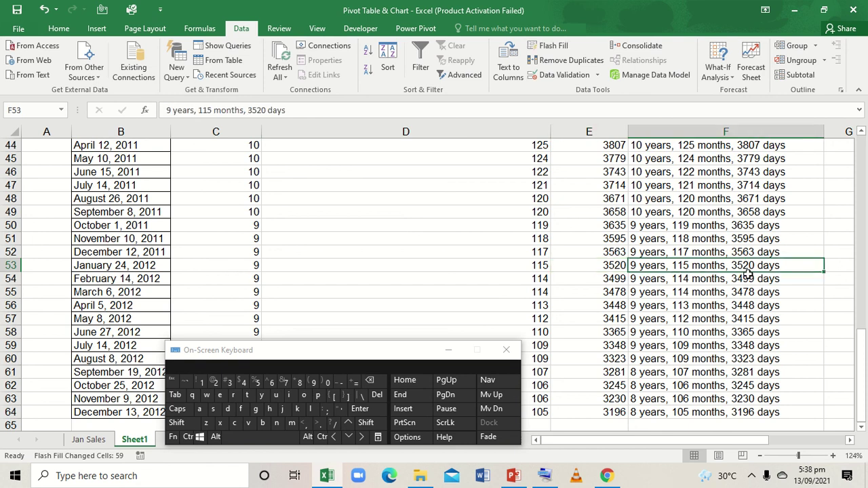
{"action": "mouse_move", "coordinate": [386, 21]}
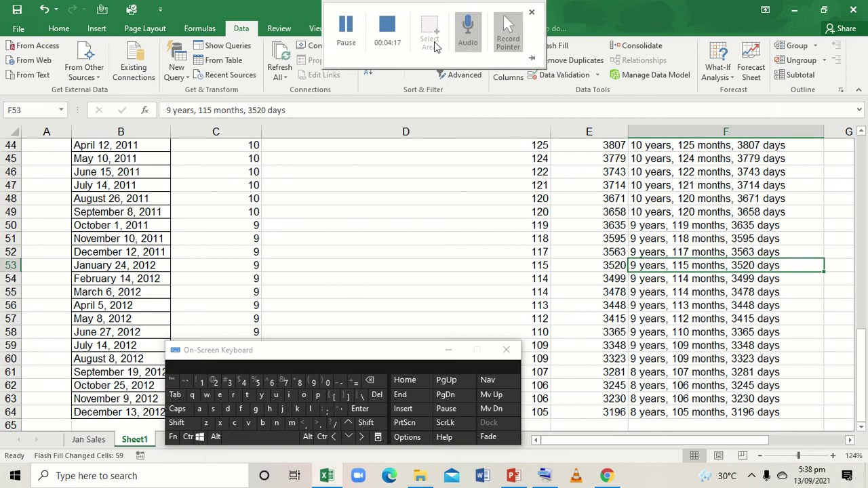